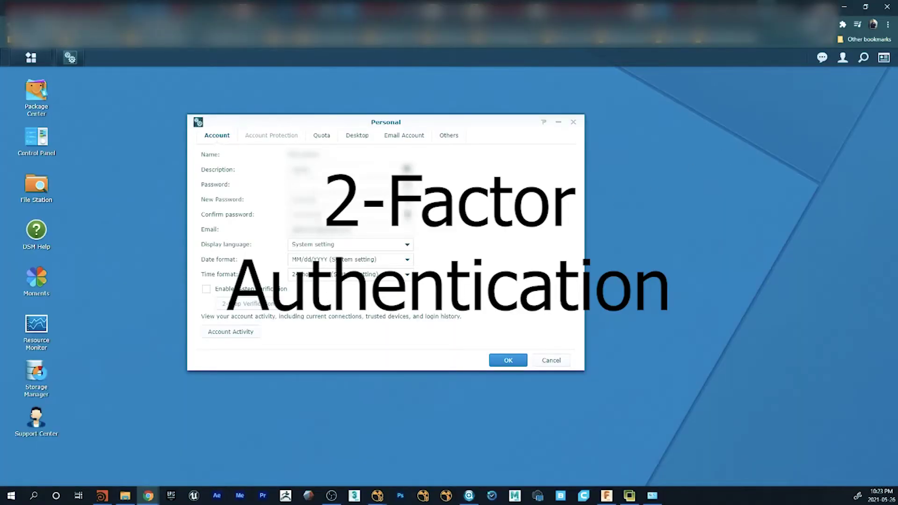
Tick Enable 2-step verification on the Account tab to launch the setup wizard
{"action": "left_click", "coordinate": [206, 290]}
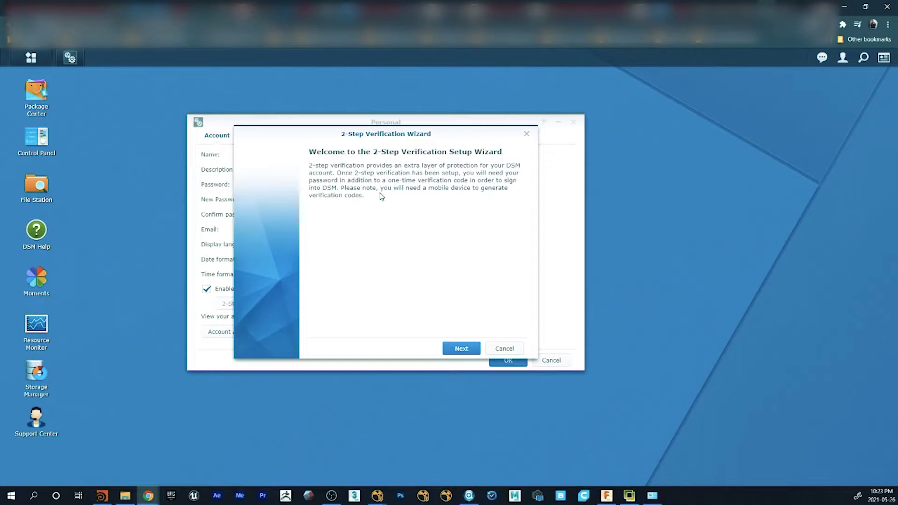
Confirm the recovery email, scan the authenticator QR code and submit the 6-digit code
{"action": "key", "text": "Return"}
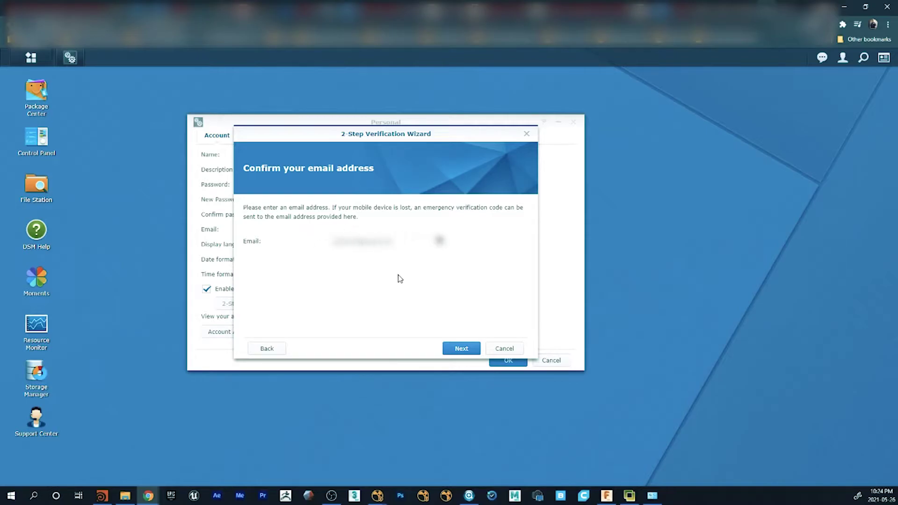
{"action": "left_click", "coordinate": [462, 349]}
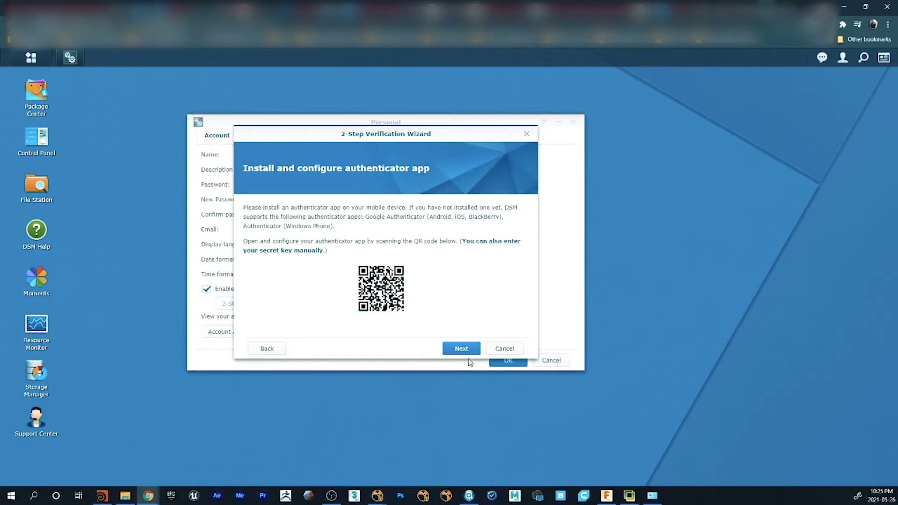
{"action": "left_click", "coordinate": [458, 348]}
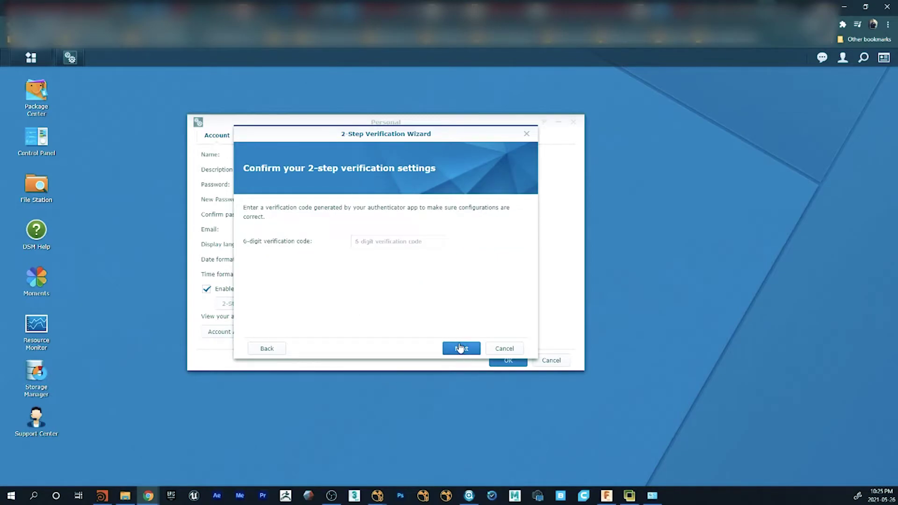
{"action": "left_click", "coordinate": [375, 247]}
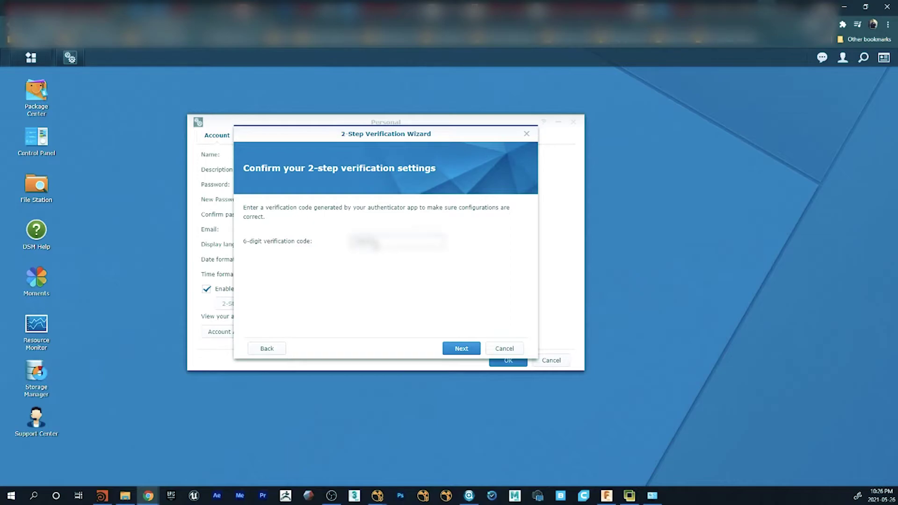
{"action": "left_click", "coordinate": [461, 349]}
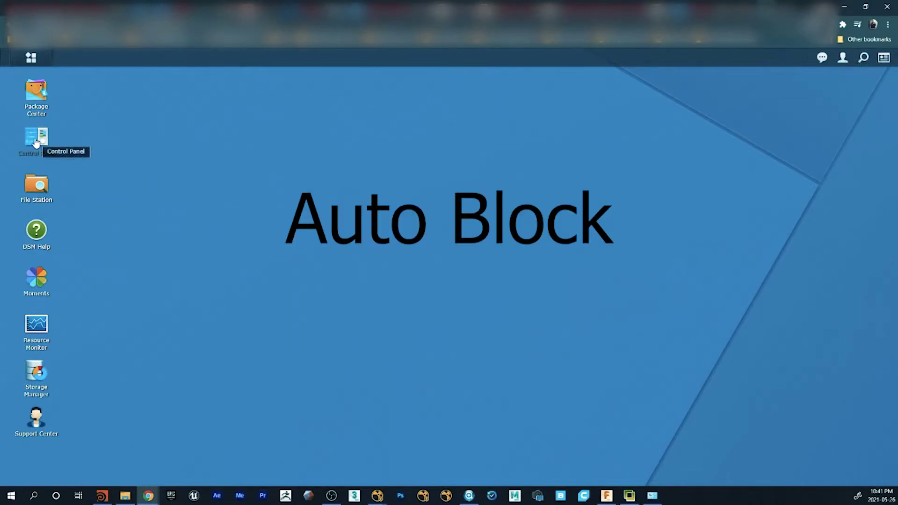
Open Control Panel in advanced mode and go to Security's Account tab with Auto Block
{"action": "left_click", "coordinate": [36, 141]}
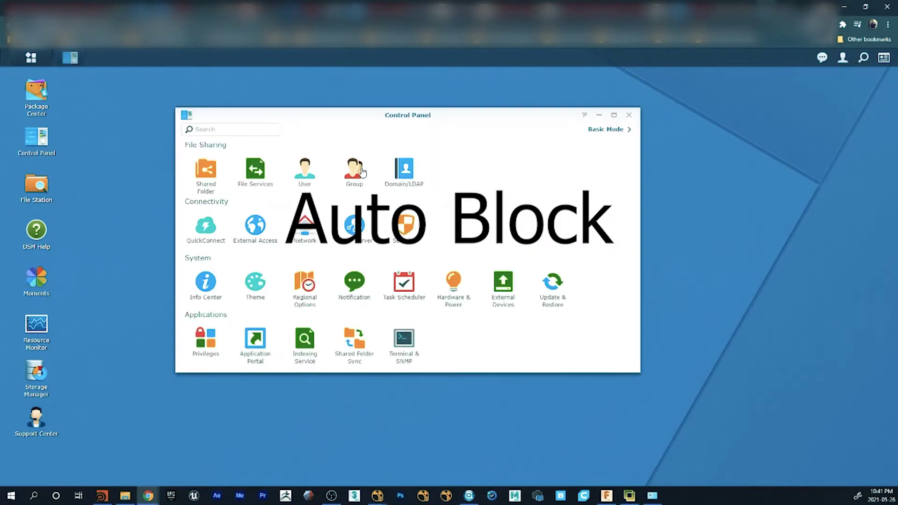
{"action": "left_click", "coordinate": [599, 130]}
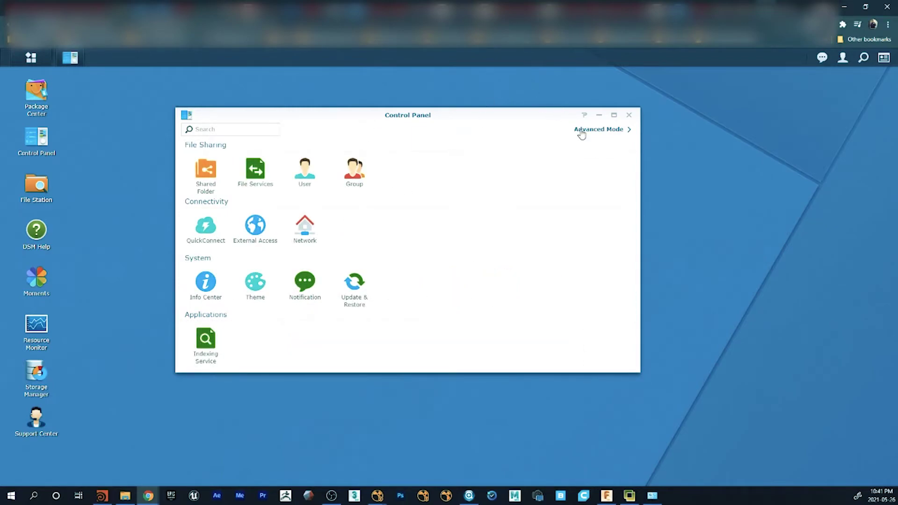
{"action": "left_click", "coordinate": [587, 130]}
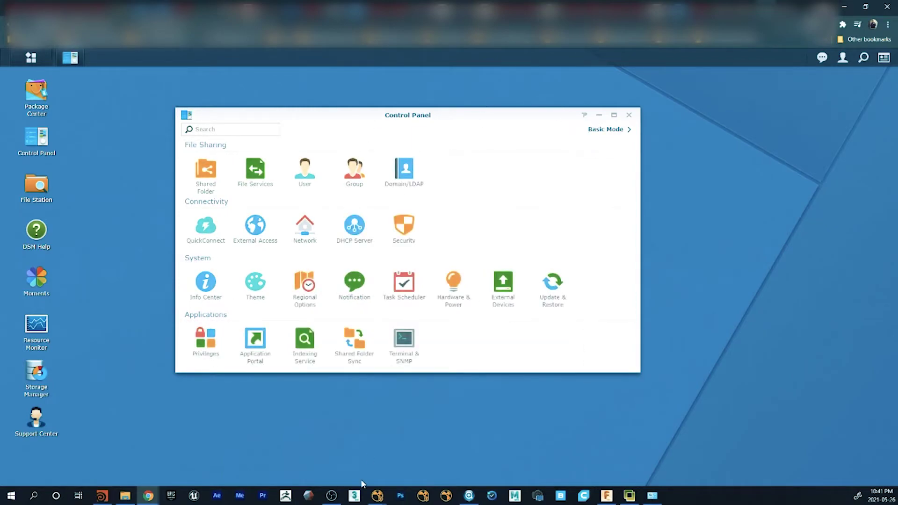
{"action": "left_click", "coordinate": [405, 235]}
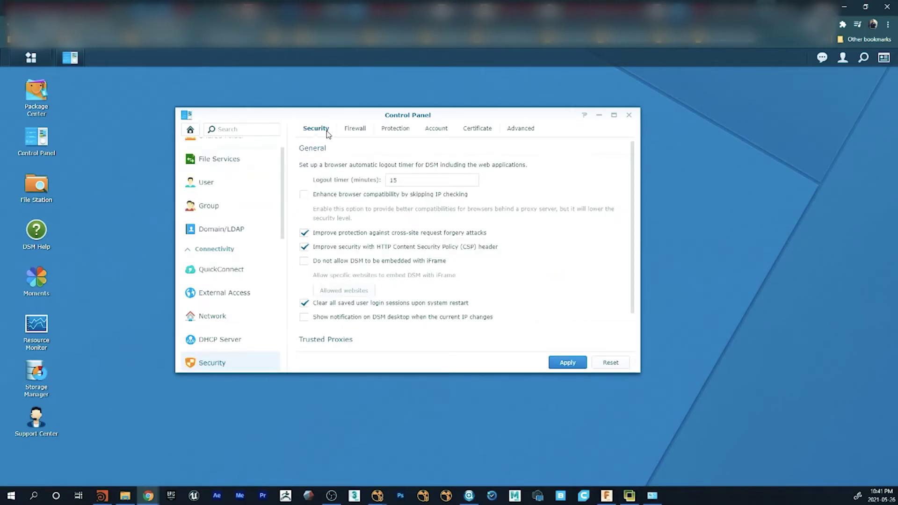
{"action": "left_click", "coordinate": [221, 344]}
{"action": "left_click", "coordinate": [221, 364]}
{"action": "left_click", "coordinate": [356, 131]}
{"action": "left_click", "coordinate": [395, 130]}
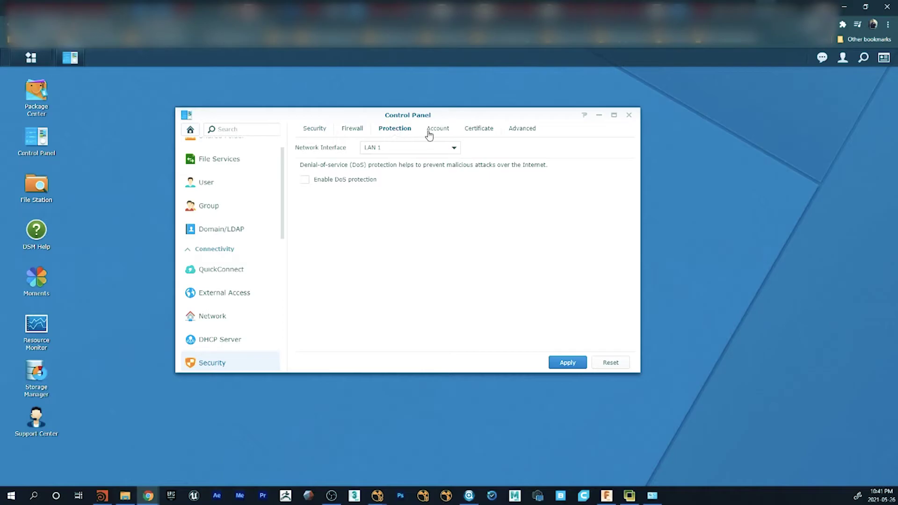
{"action": "left_click", "coordinate": [430, 133]}
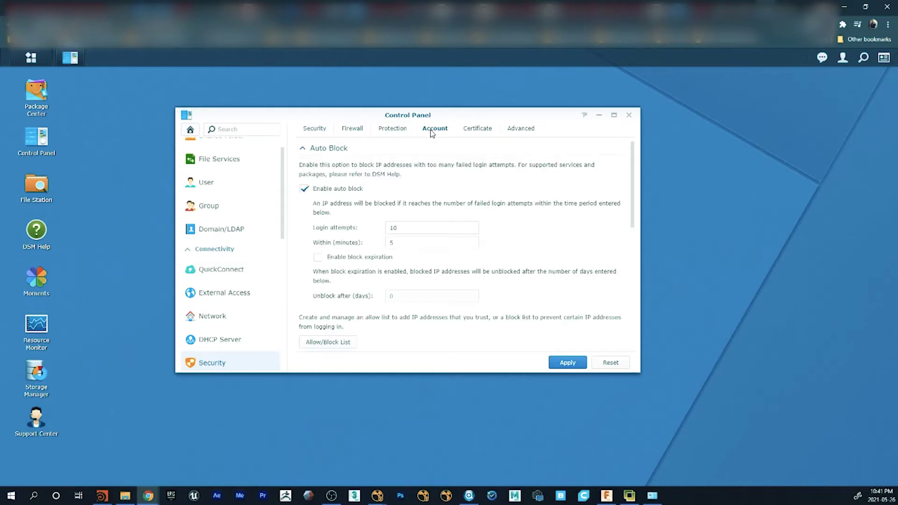
Enable Auto Block with 3 login attempts within 1 minute and apply it
{"action": "left_click", "coordinate": [303, 191]}
{"action": "left_click", "coordinate": [305, 190]}
{"action": "double_click", "coordinate": [412, 228]}
{"action": "left_click", "coordinate": [389, 243]}
{"action": "left_click", "coordinate": [497, 230]}
{"action": "scroll", "coordinate": [304, 280], "scroll_direction": "down", "scroll_amount": 1}
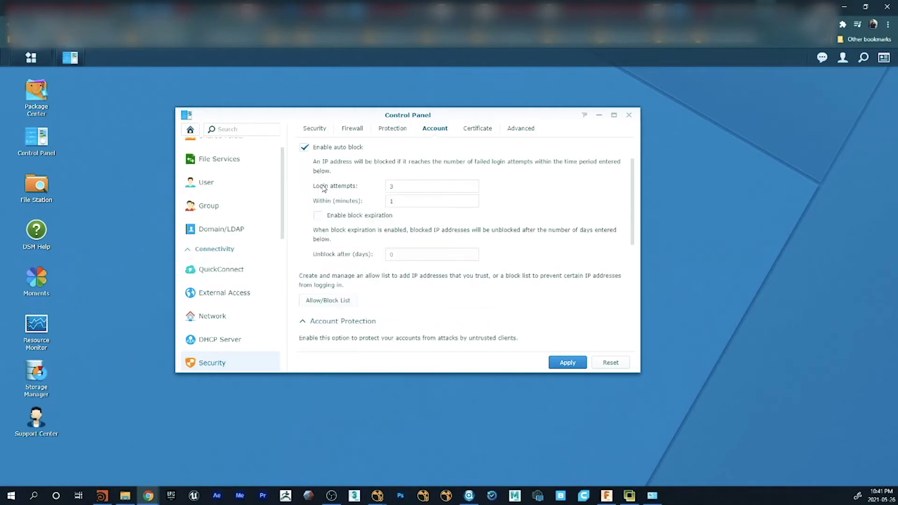
{"action": "scroll", "coordinate": [312, 265], "scroll_direction": "down", "scroll_amount": 3}
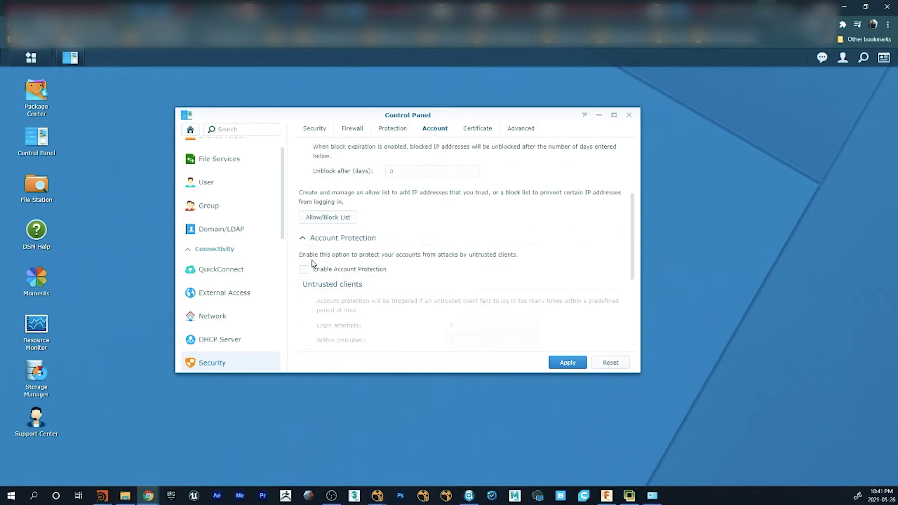
{"action": "scroll", "coordinate": [313, 241], "scroll_direction": "down", "scroll_amount": 1}
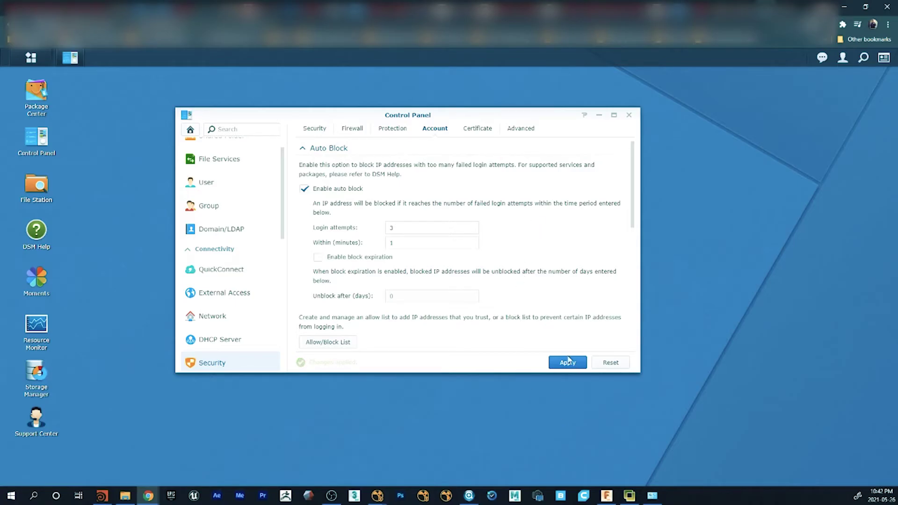
Reopen Control Panel's Security firewall settings and enable the firewall
{"action": "left_click", "coordinate": [629, 115]}
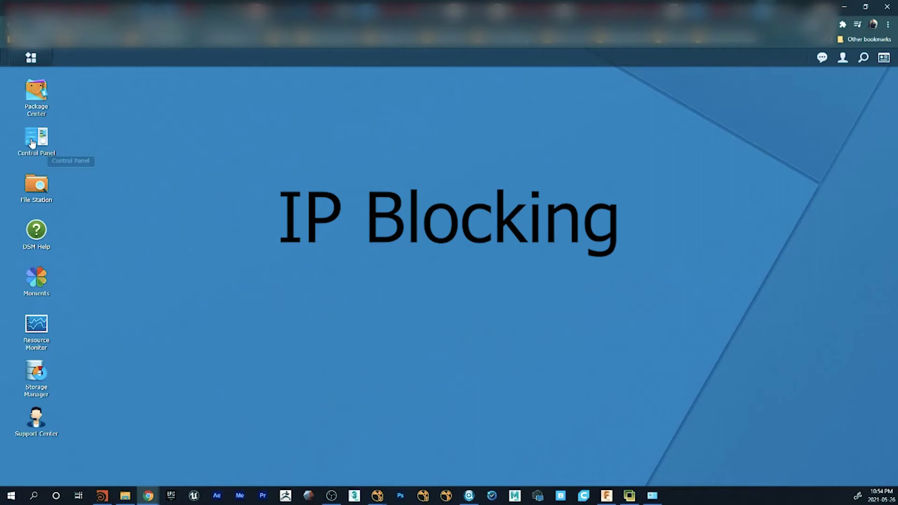
{"action": "left_click", "coordinate": [32, 143]}
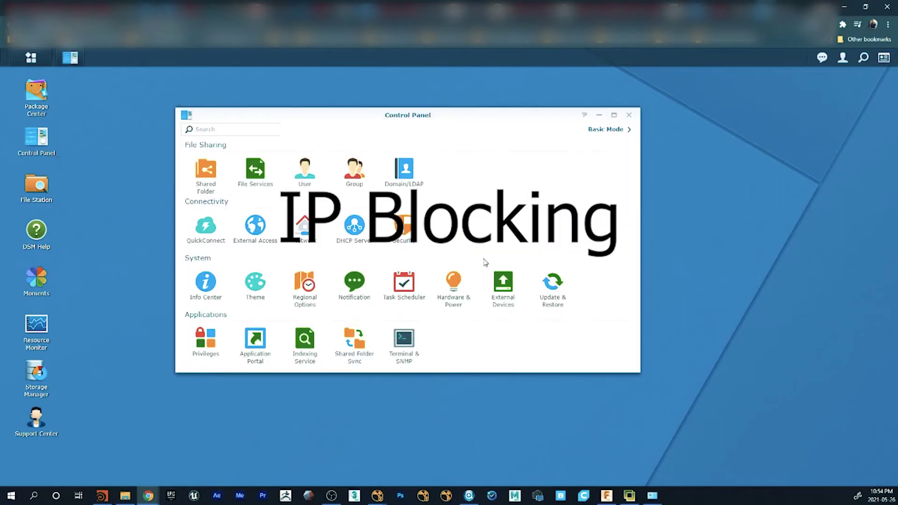
{"action": "left_click", "coordinate": [405, 229]}
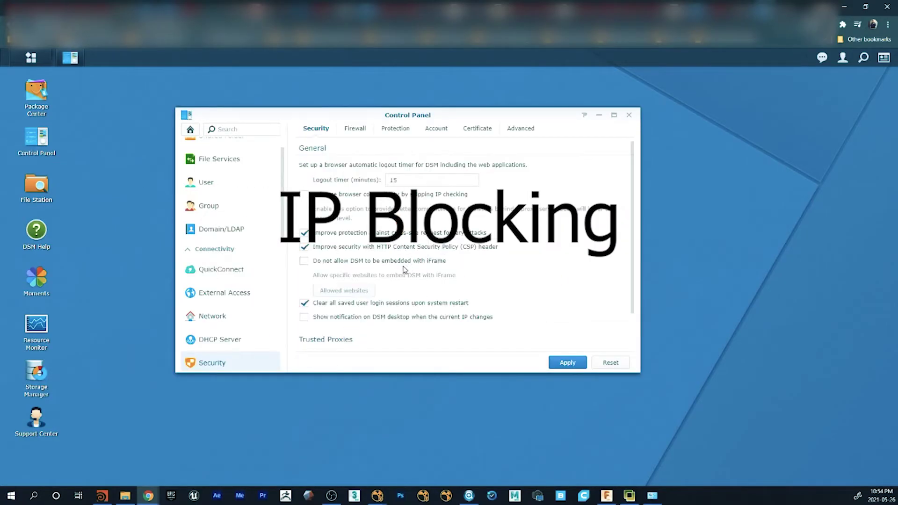
{"action": "left_click", "coordinate": [355, 130]}
{"action": "left_click", "coordinate": [304, 165]}
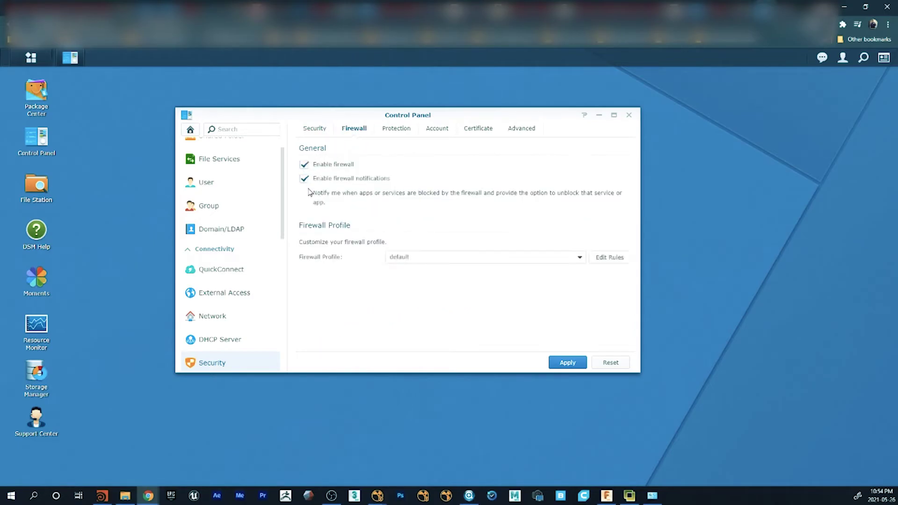
Create a new firewall profile named Level 1
{"action": "left_click", "coordinate": [585, 261]}
{"action": "left_click", "coordinate": [422, 337]}
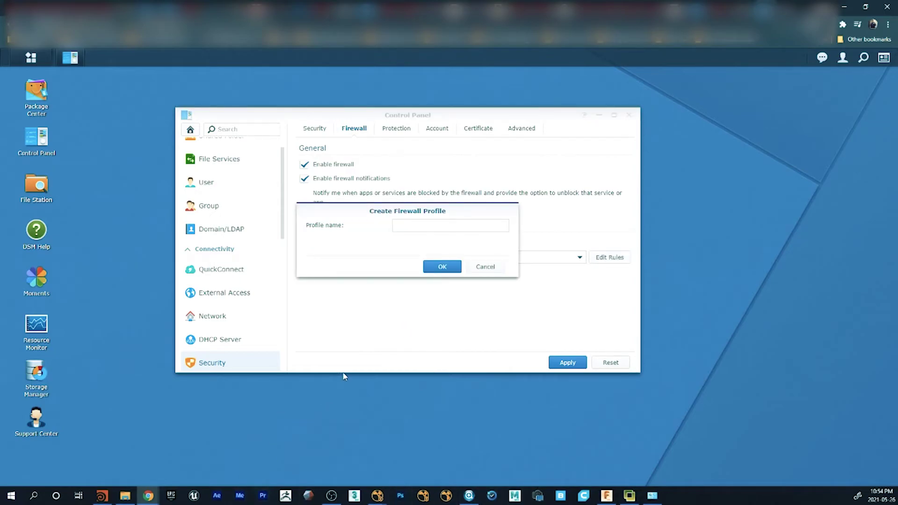
{"action": "left_click", "coordinate": [412, 225]}
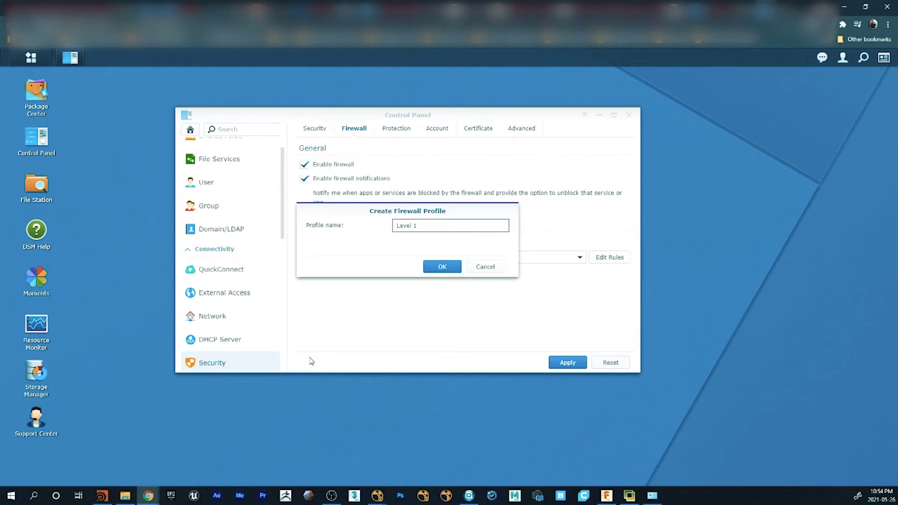
{"action": "left_click", "coordinate": [430, 267]}
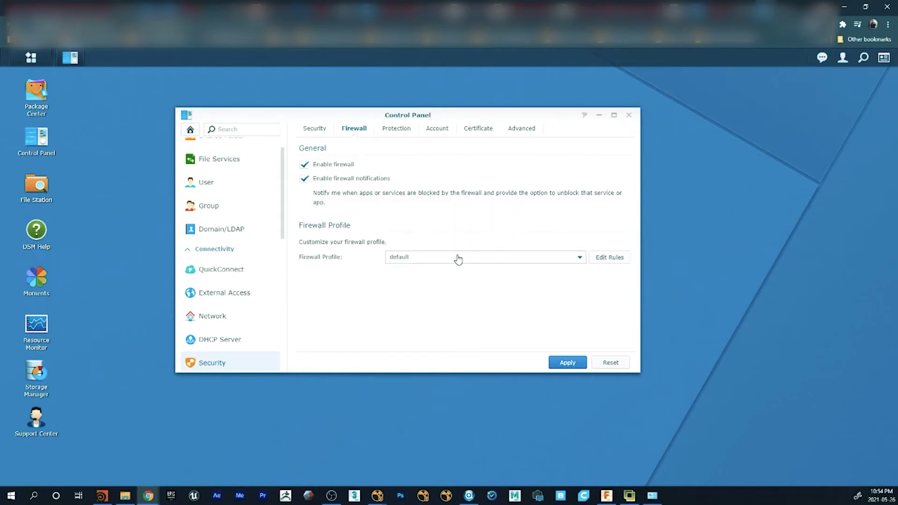
Select Level 1 as the firewall profile and open its rules for editing
{"action": "left_click", "coordinate": [560, 258]}
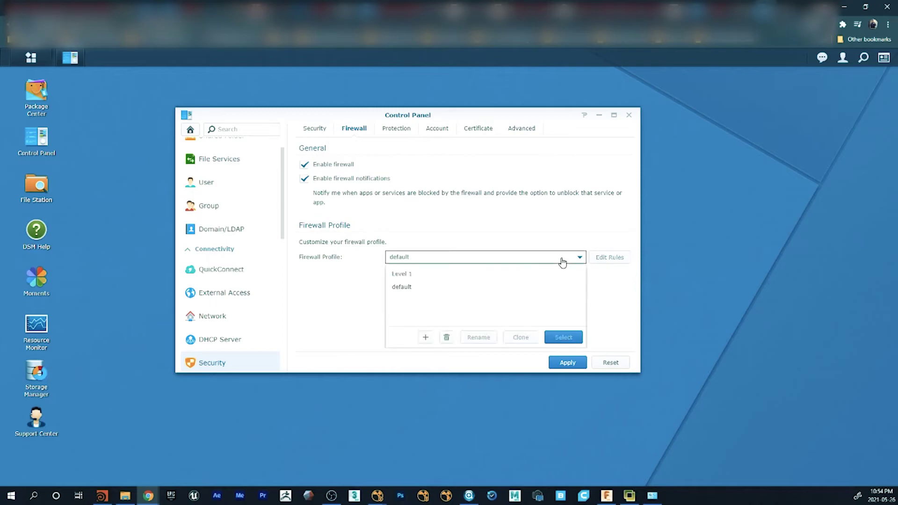
{"action": "left_click", "coordinate": [555, 274]}
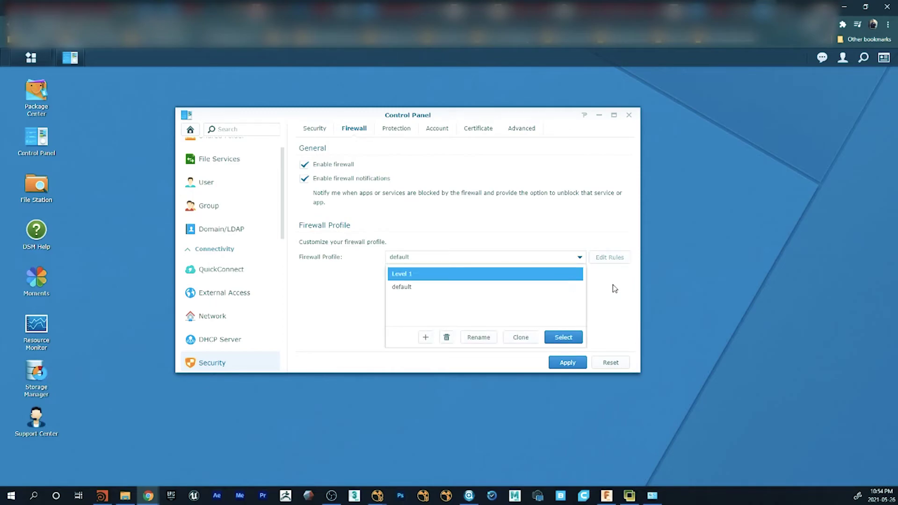
{"action": "left_click", "coordinate": [573, 340]}
{"action": "left_click", "coordinate": [607, 259]}
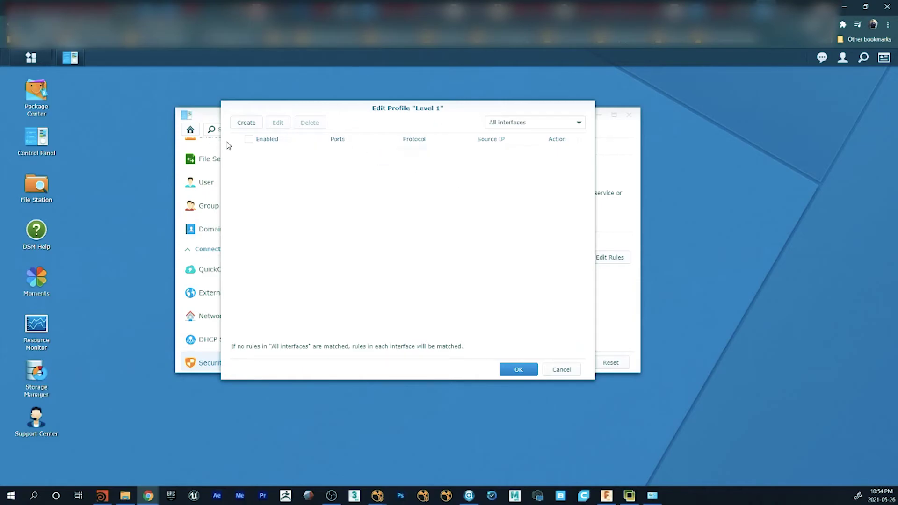
Start a new rule for all interfaces with the source IP filtered by Location
{"action": "left_click", "coordinate": [512, 123]}
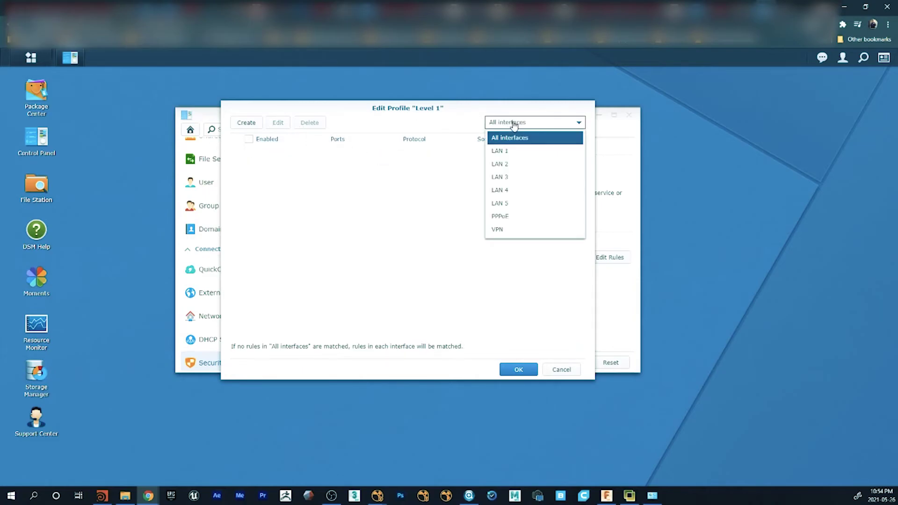
{"action": "left_click", "coordinate": [512, 123]}
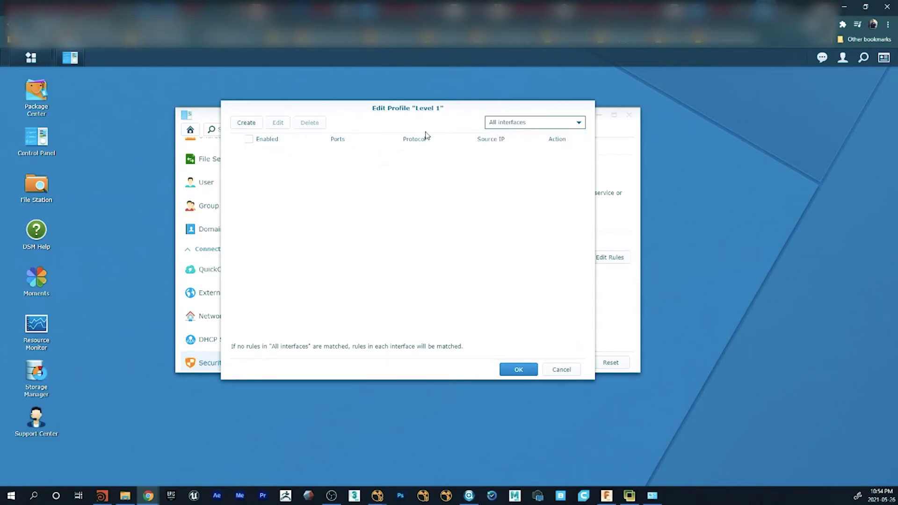
{"action": "left_click", "coordinate": [247, 122]}
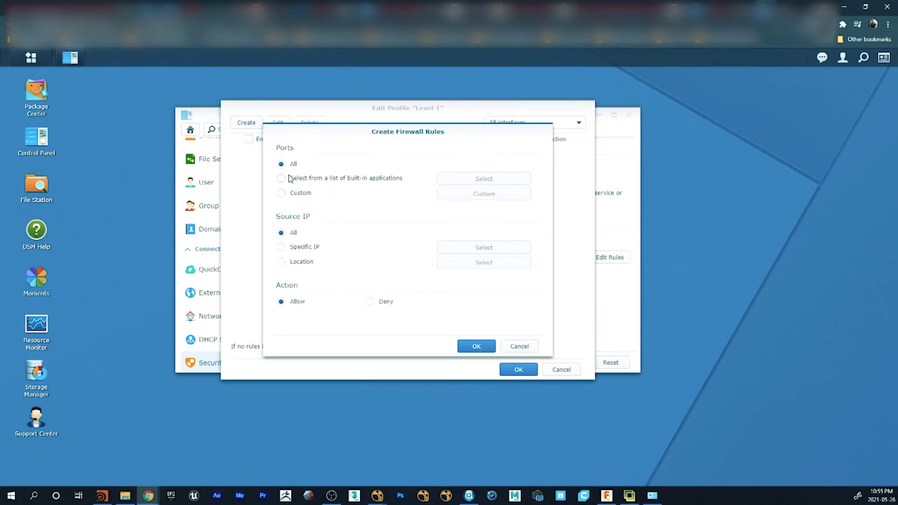
{"action": "left_click", "coordinate": [281, 262]}
{"action": "left_click", "coordinate": [482, 263]}
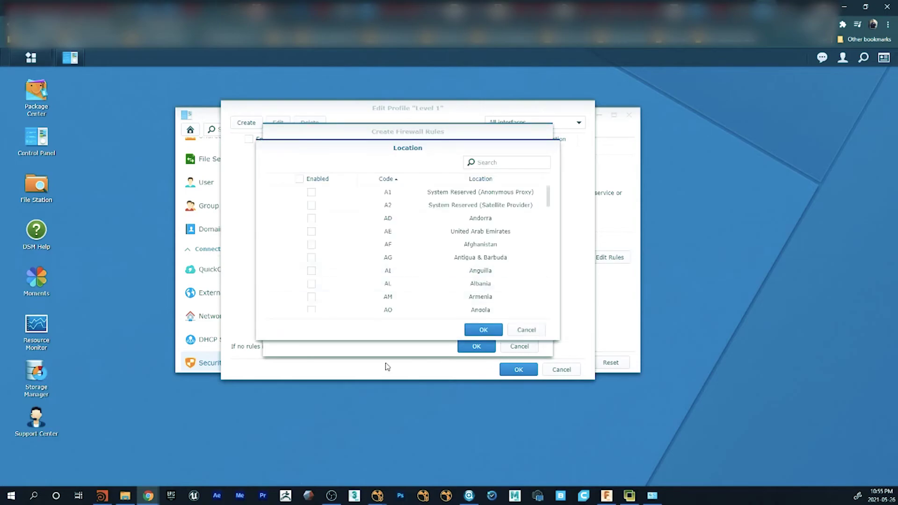
Choose India, Russian Federation and China as source countries and set the rule to Deny
{"action": "left_click_drag", "start_coordinate": [548, 196], "coordinate": [550, 247]}
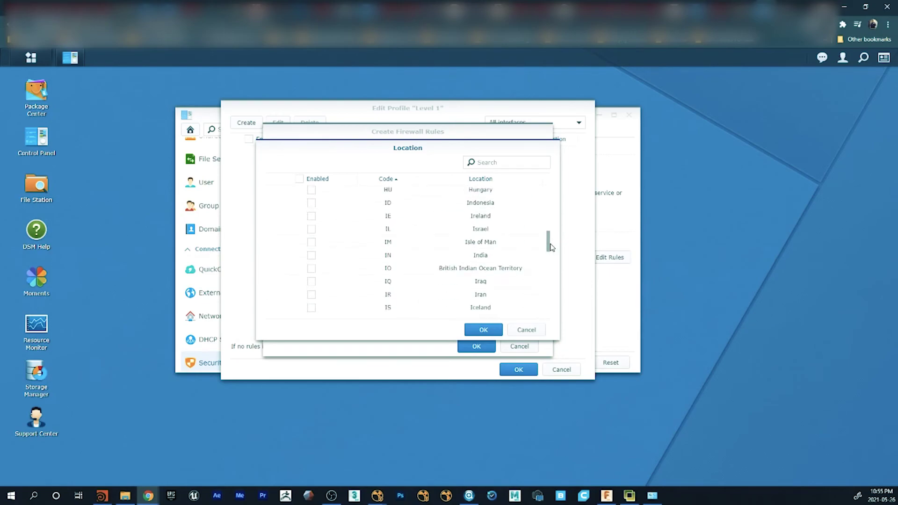
{"action": "left_click", "coordinate": [312, 255]}
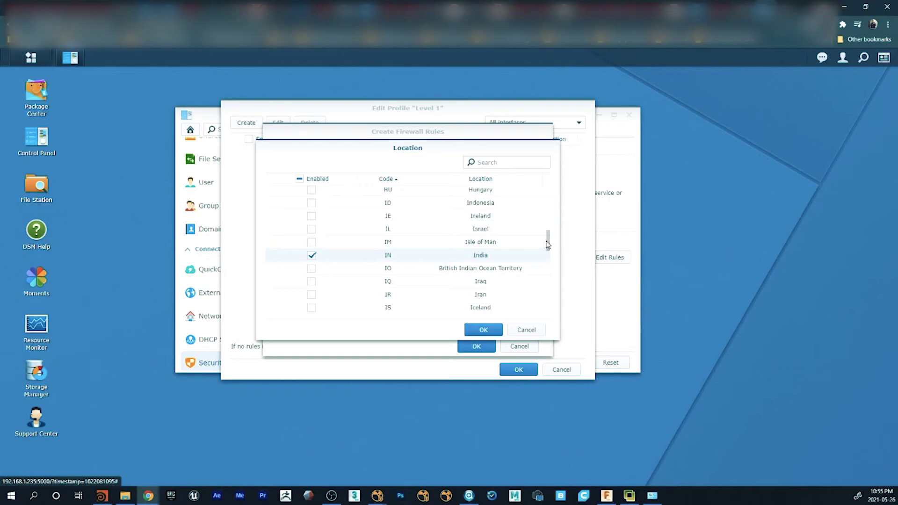
{"action": "left_click_drag", "start_coordinate": [550, 243], "coordinate": [551, 280]}
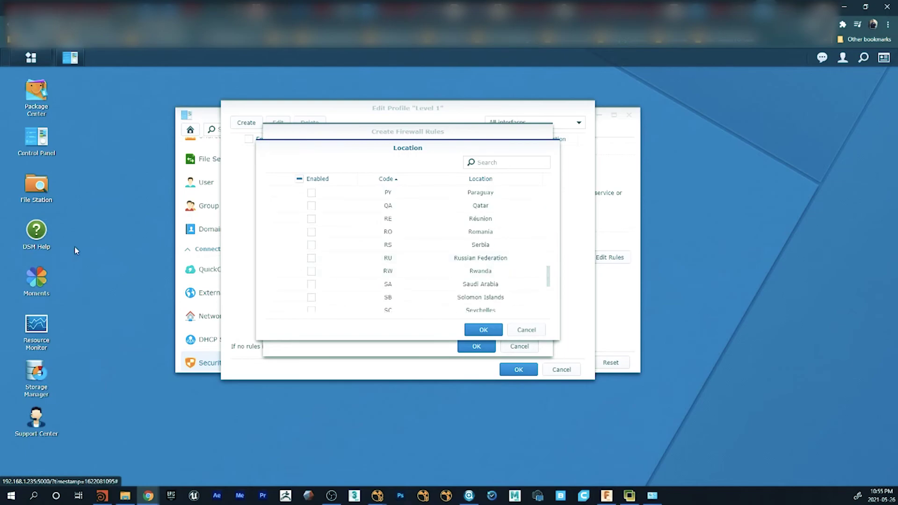
{"action": "left_click", "coordinate": [311, 258]}
{"action": "left_click_drag", "start_coordinate": [551, 281], "coordinate": [554, 214]}
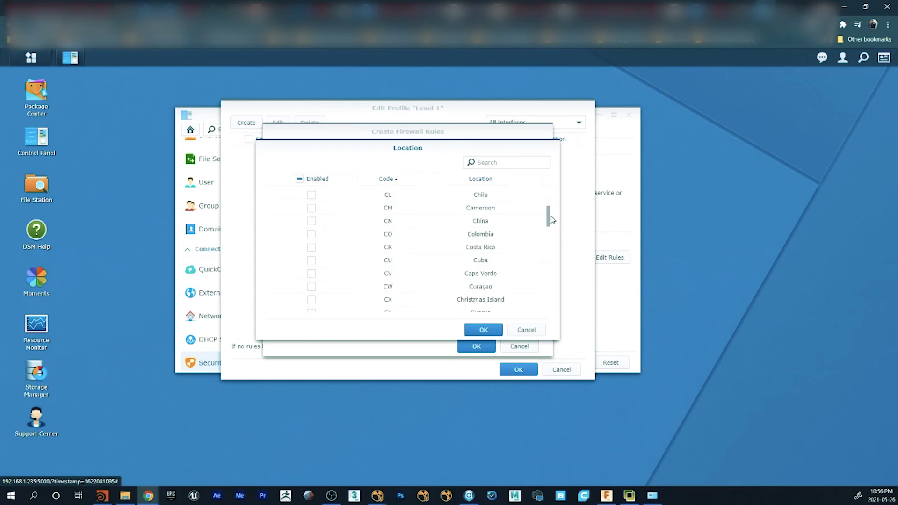
{"action": "left_click", "coordinate": [312, 221]}
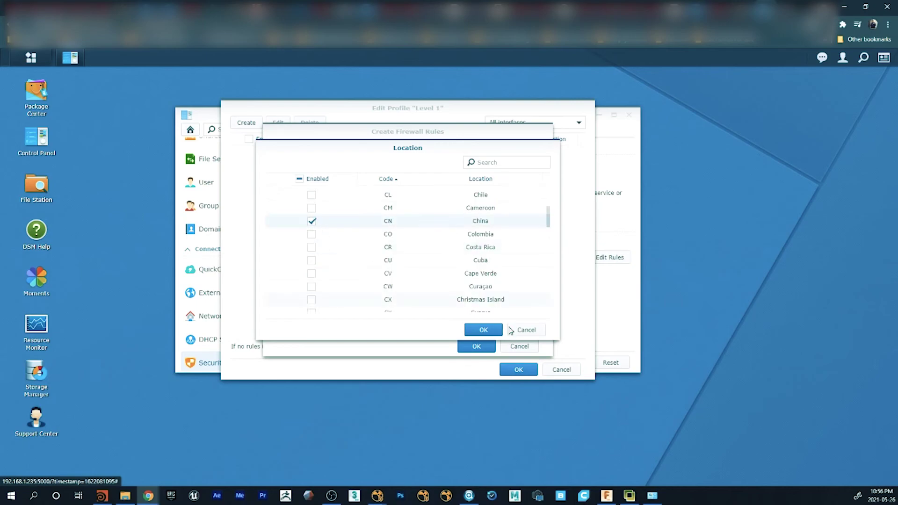
{"action": "left_click", "coordinate": [484, 330]}
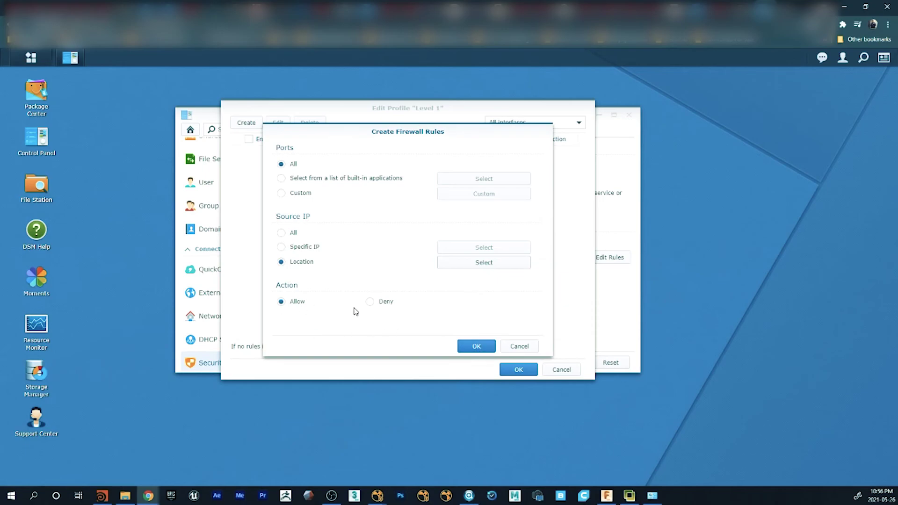
{"action": "left_click", "coordinate": [370, 302]}
Save the deny rule and Level 1 profile, then apply the firewall settings
{"action": "left_click", "coordinate": [477, 347]}
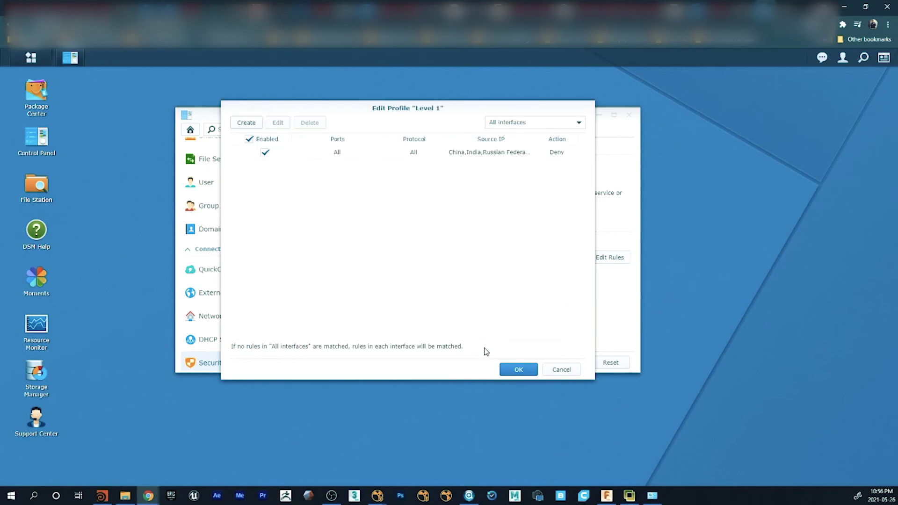
{"action": "left_click", "coordinate": [518, 369]}
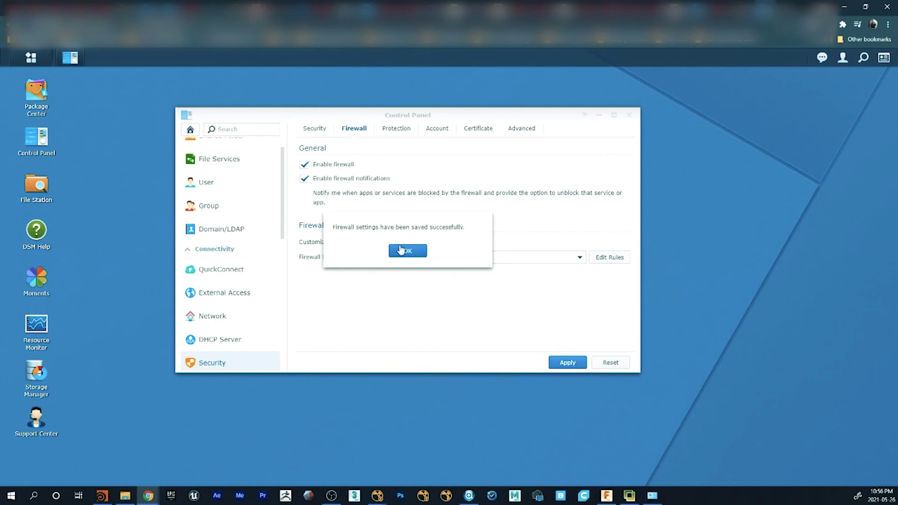
{"action": "left_click", "coordinate": [405, 249]}
{"action": "left_click", "coordinate": [577, 363]}
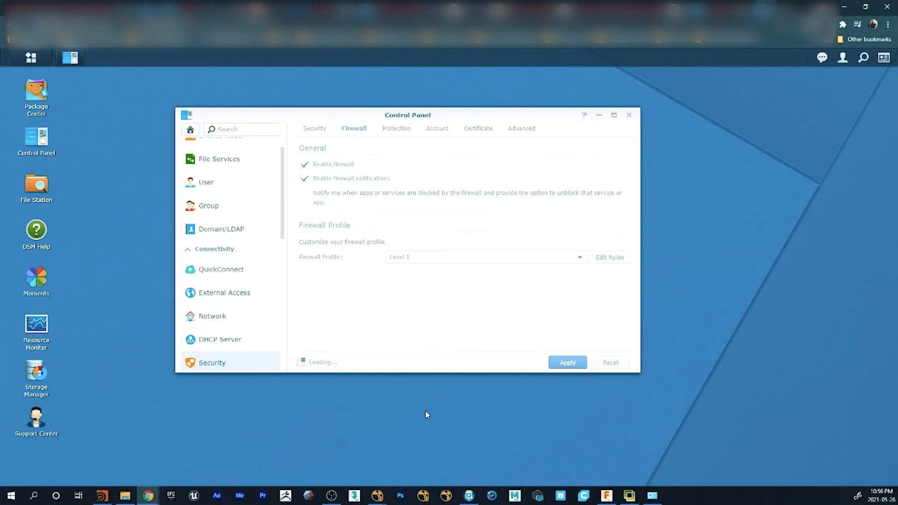
Verify Level 1 is the active profile and review its rules
{"action": "left_click", "coordinate": [495, 262]}
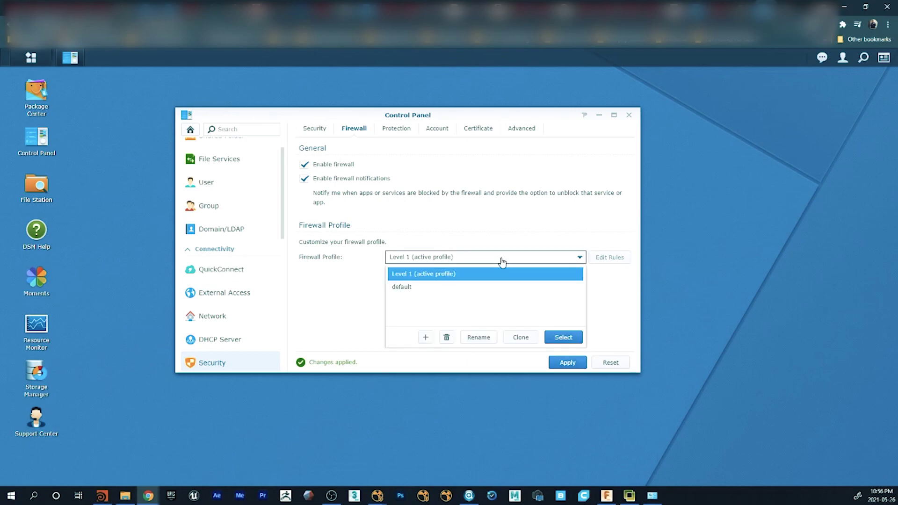
{"action": "left_click", "coordinate": [568, 255]}
{"action": "left_click", "coordinate": [613, 261]}
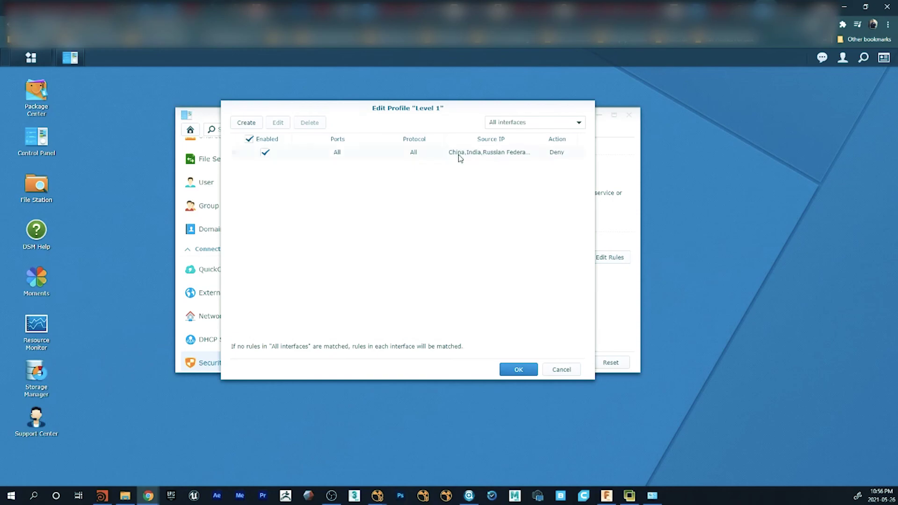